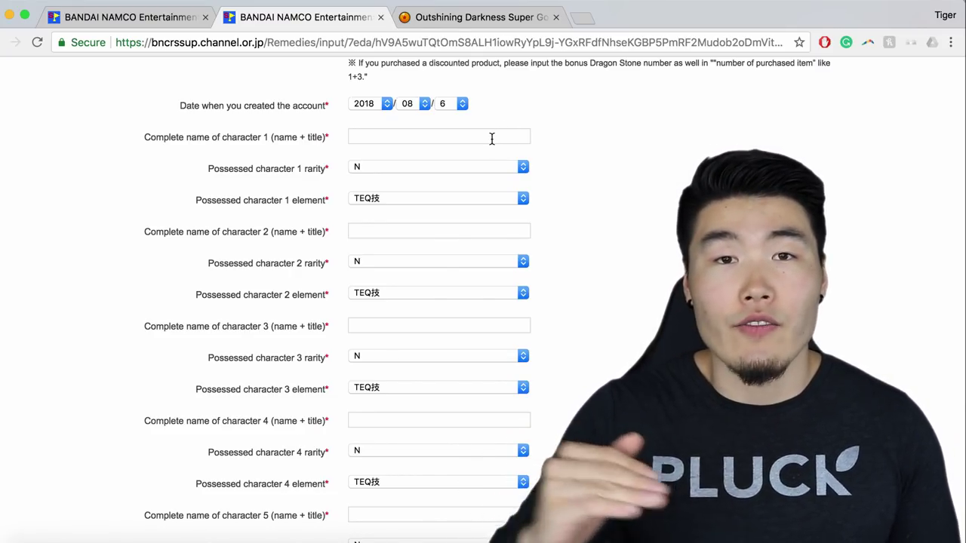
# Look up Super Gogeta's full title, rarity and type on the open Dokkan Battle wiki page for the character 1 entry
pyautogui.click(491, 137)
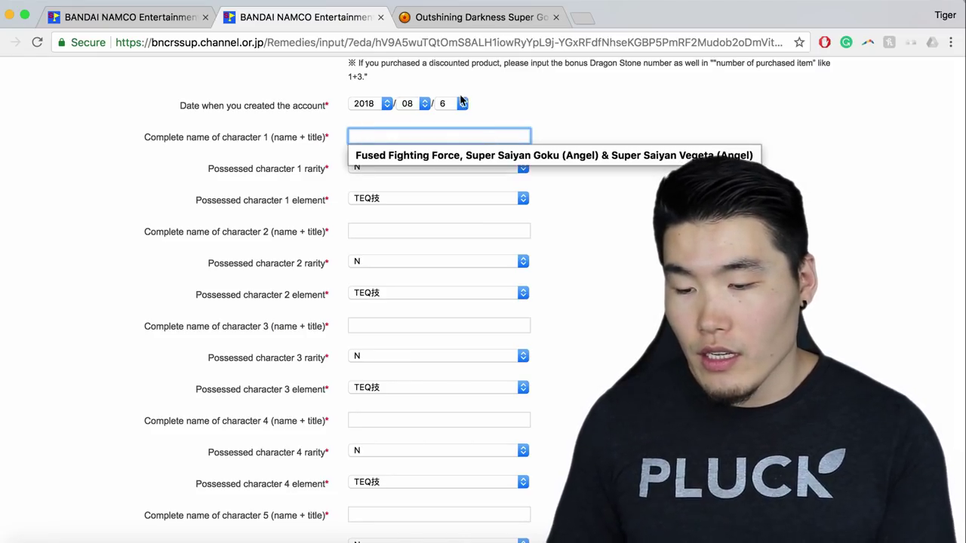
pyautogui.click(441, 17)
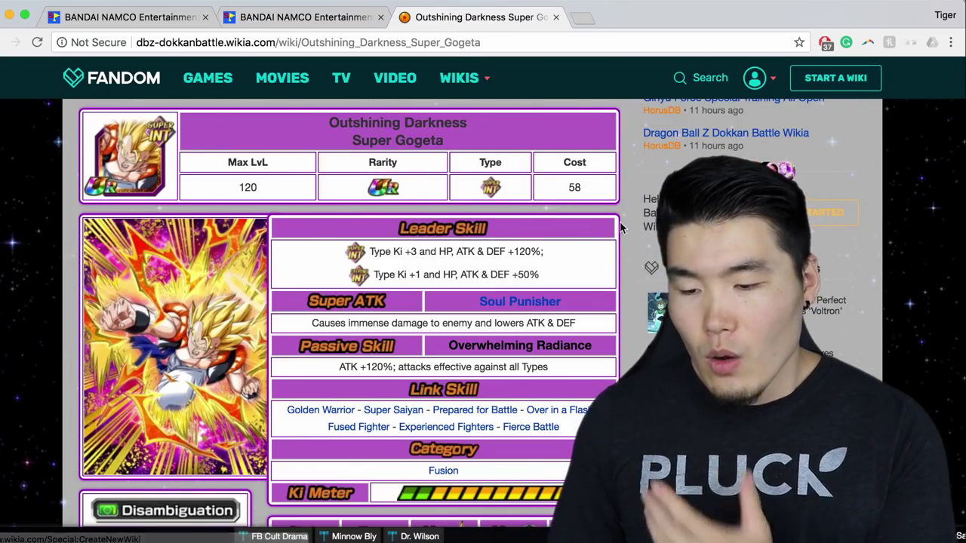
pyautogui.scroll(-2, 428, 130)
pyautogui.scroll(2, 430, 131)
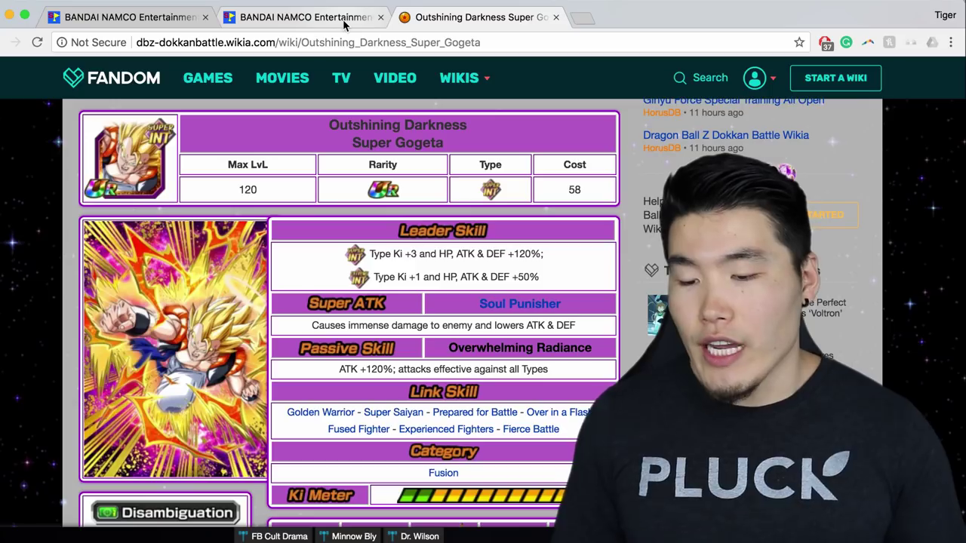
# Back in the recovery form, enter "Outshining Darkness, Super Gogeta" as the complete name of character 1
pyautogui.click(343, 21)
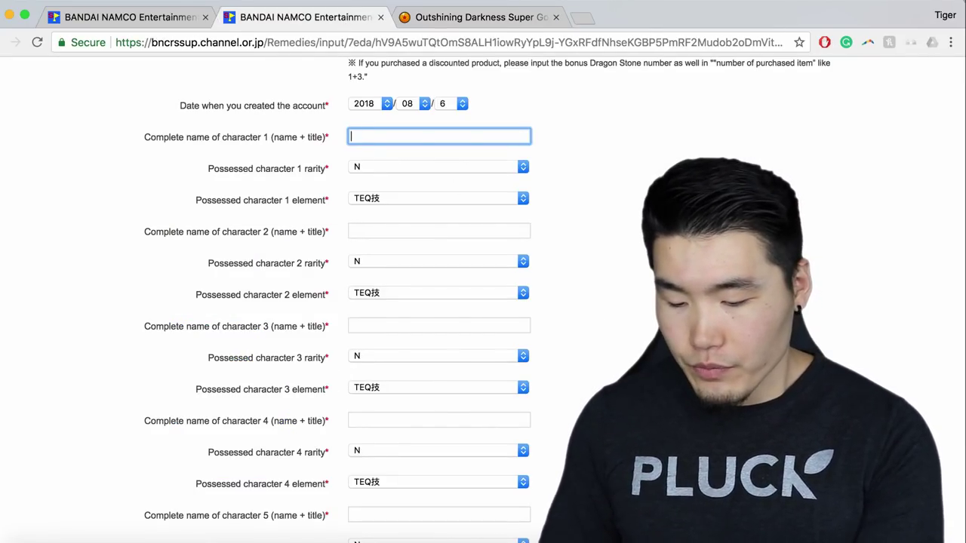
pyautogui.write('Outshining ')
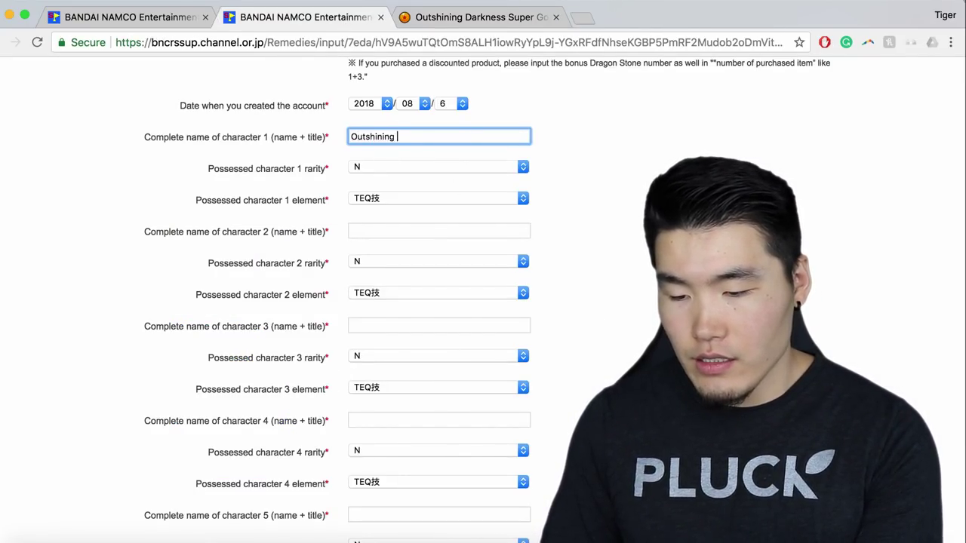
pyautogui.write('Darkness, Suopee')
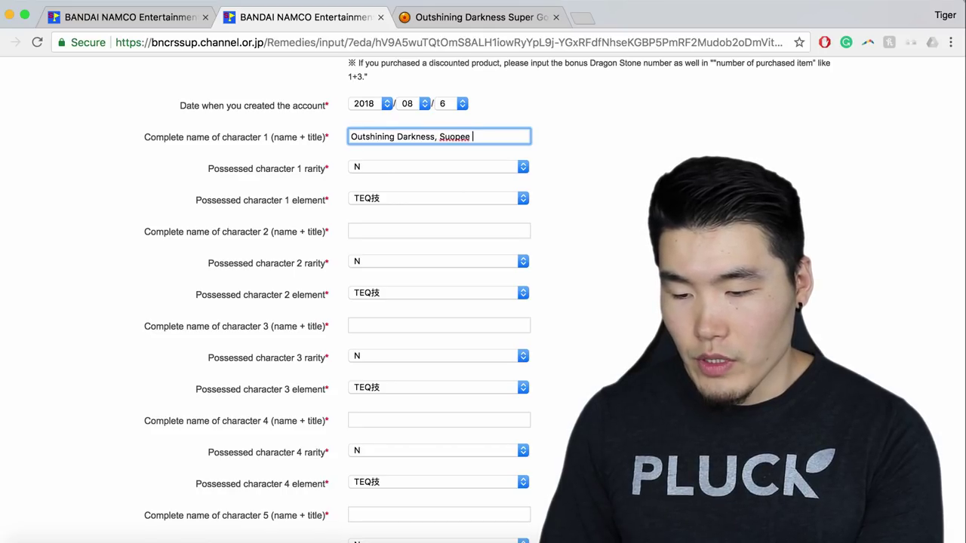
pyautogui.write('Gogeta')
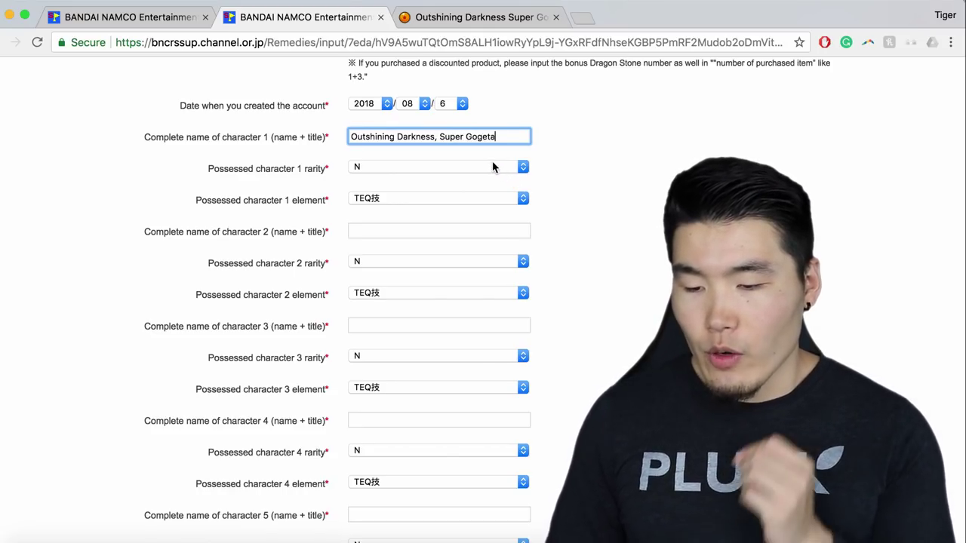
# Set the possessed character 1 rarity to UR and its element to INT
pyautogui.click(492, 163)
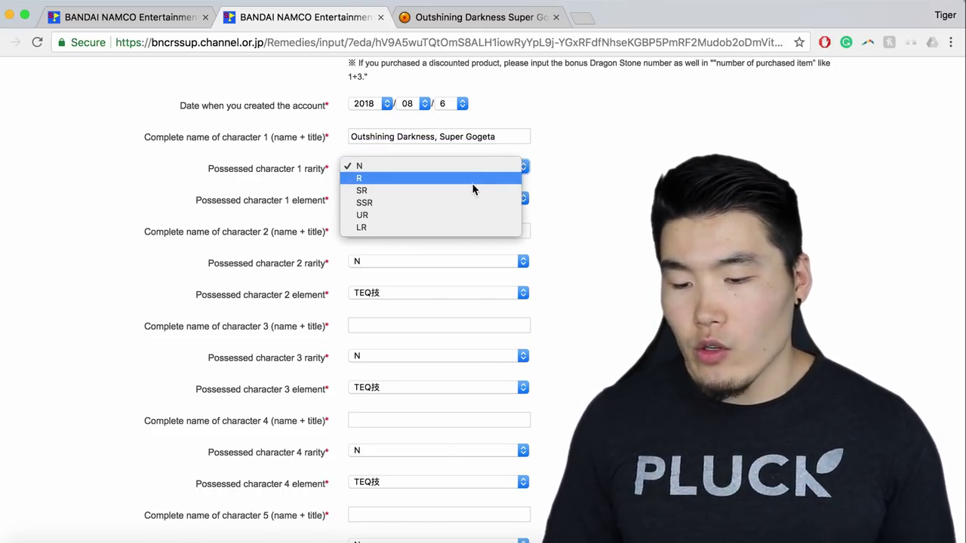
pyautogui.click(455, 216)
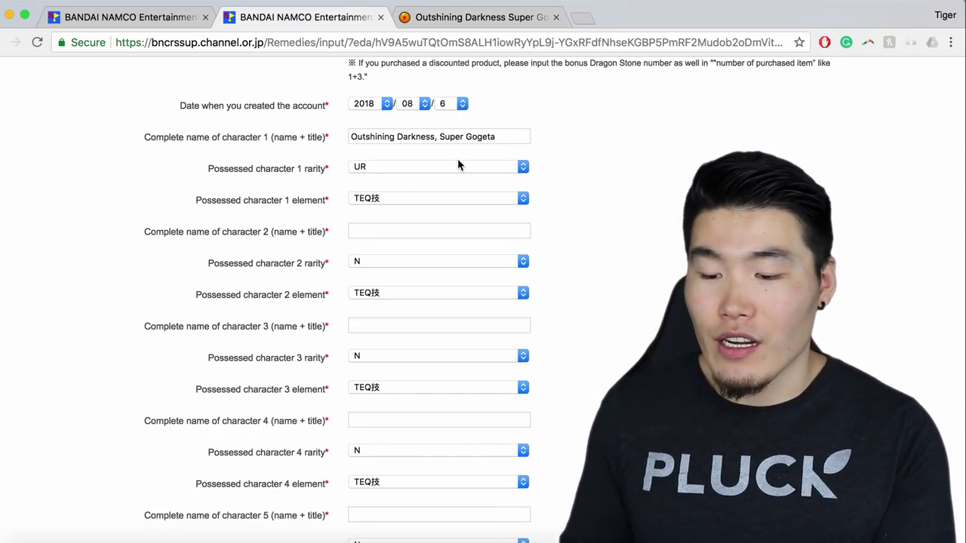
pyautogui.click(422, 200)
pyautogui.click(518, 234)
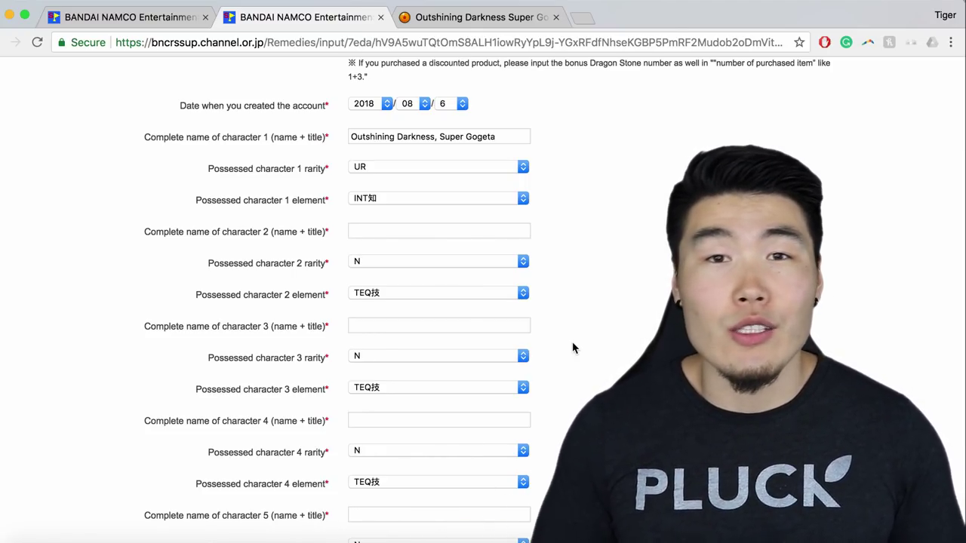
# Examine the remaining form fields, from characters 2 to 8 through last quest, transfer code, time zone and device details to the account loss reason
pyautogui.scroll(-5, 573, 348)
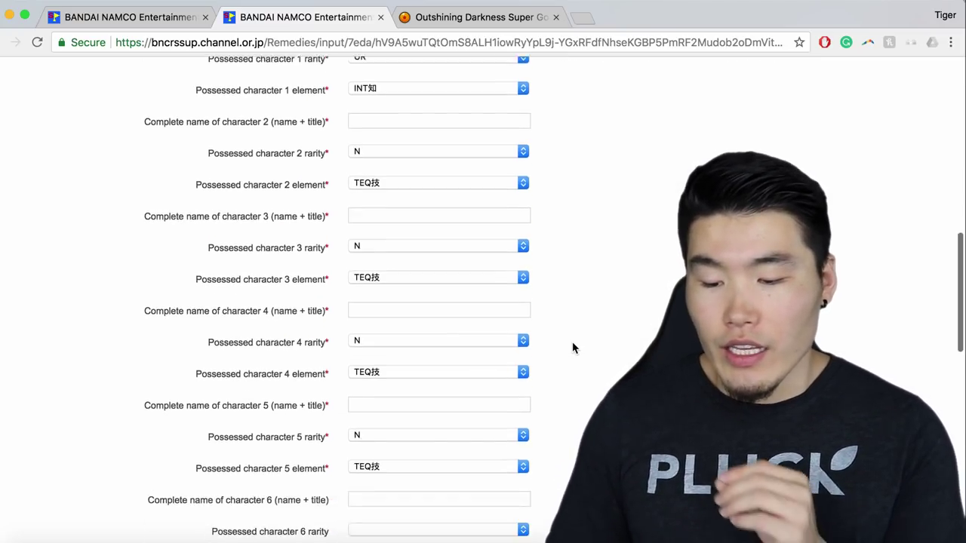
pyautogui.scroll(-5, 387, 340)
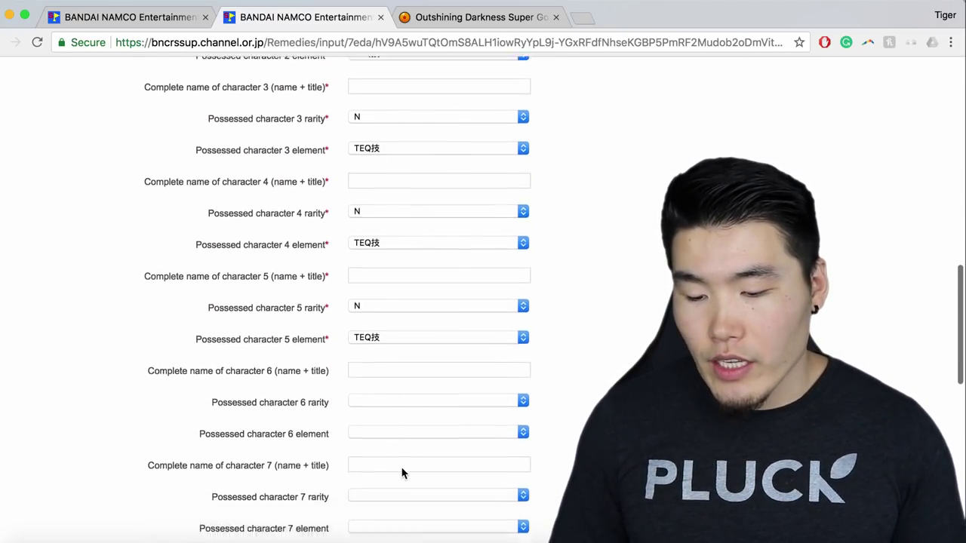
pyautogui.scroll(-2, 385, 438)
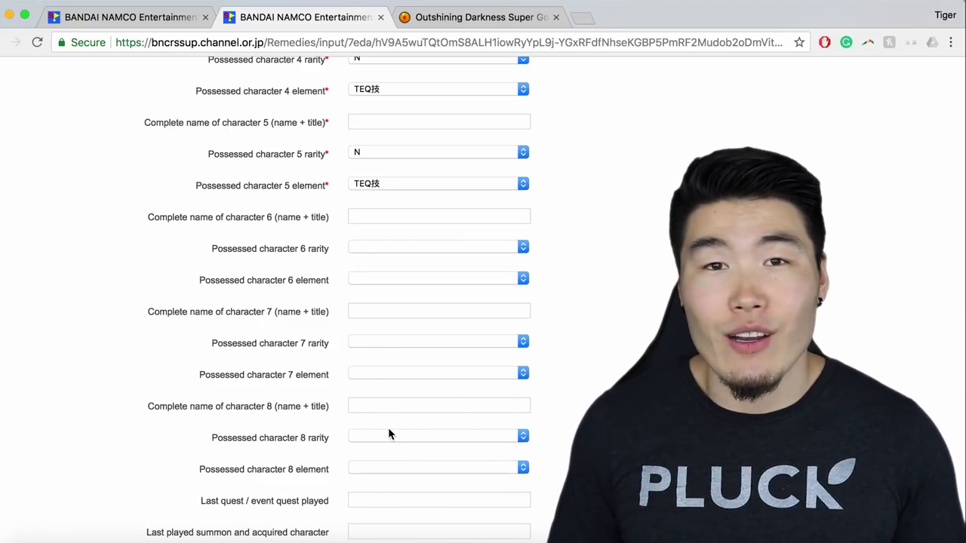
pyautogui.scroll(-1, 394, 427)
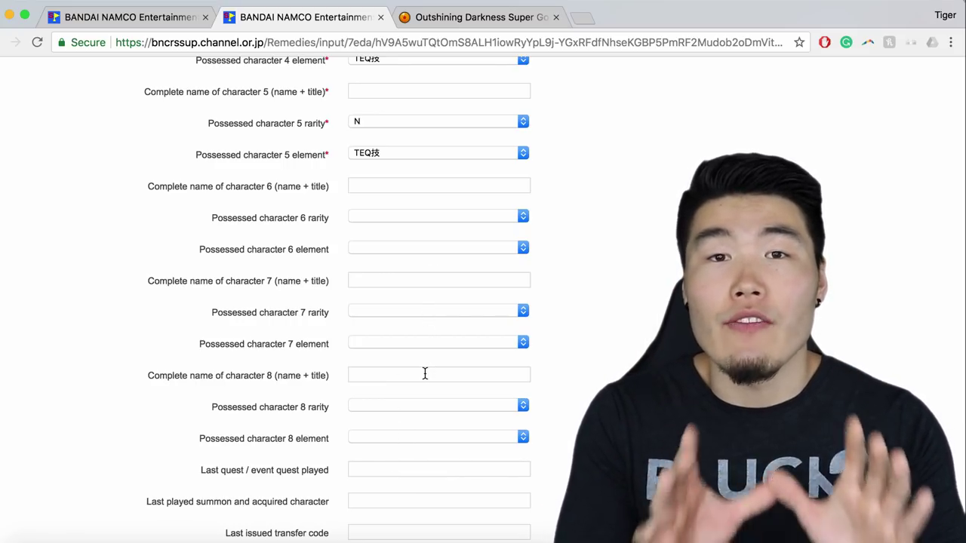
pyautogui.scroll(-3, 425, 374)
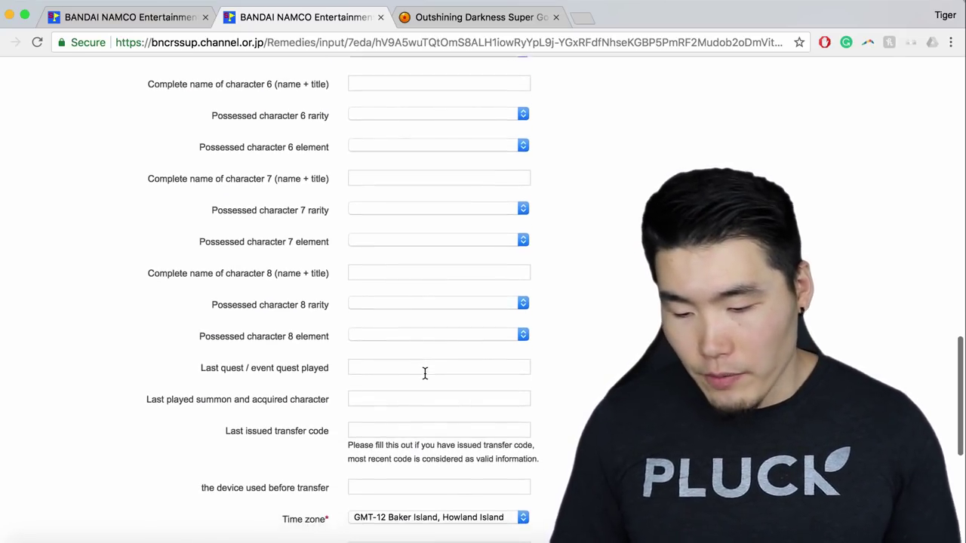
pyautogui.scroll(-1, 425, 373)
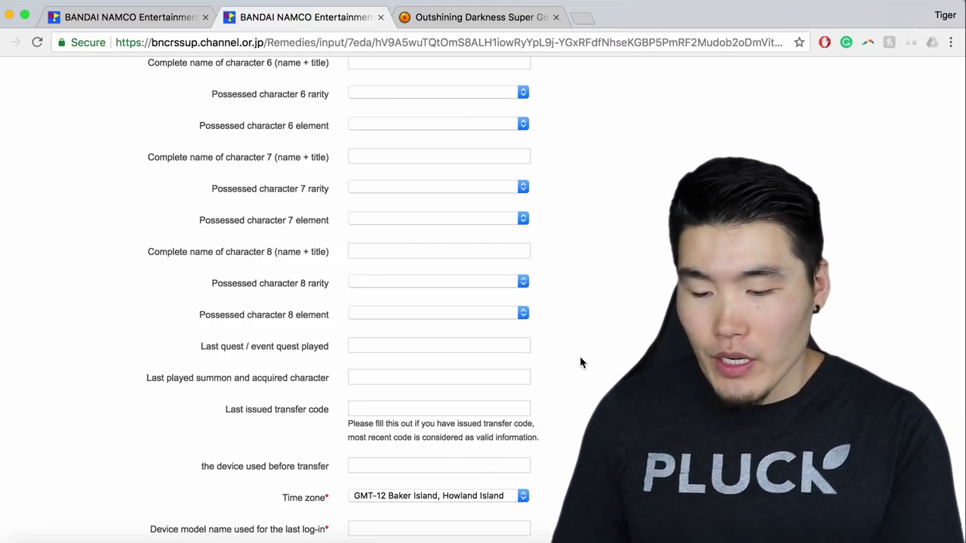
pyautogui.scroll(-3, 579, 363)
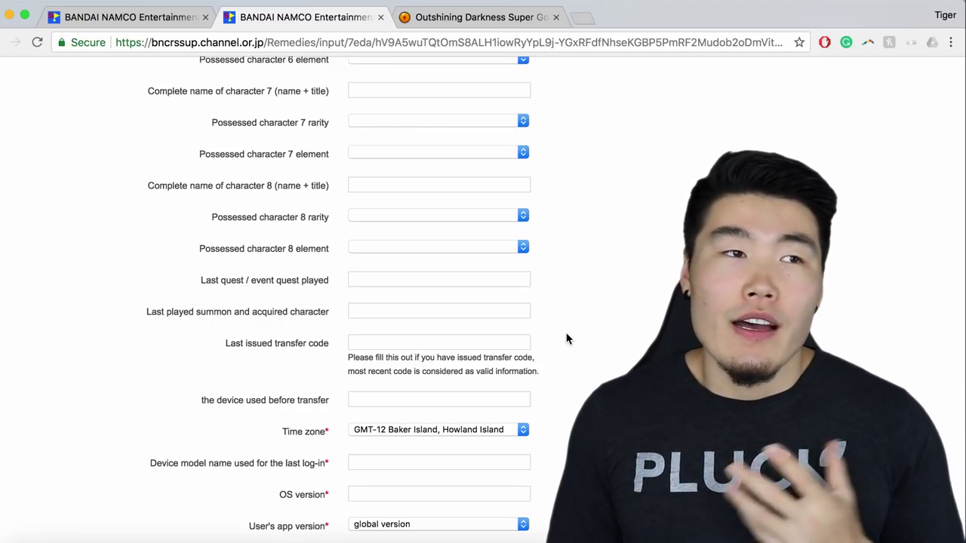
pyautogui.scroll(-3, 567, 340)
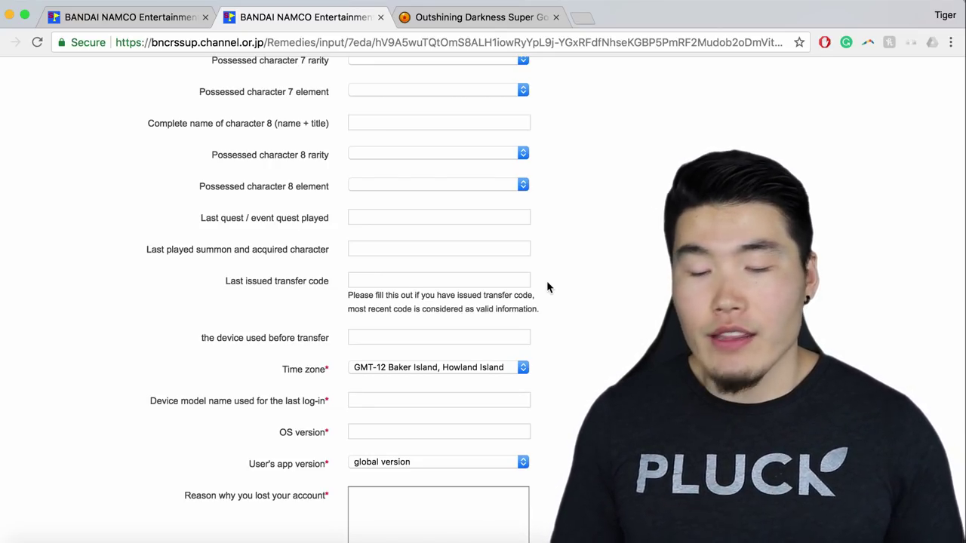
pyautogui.scroll(-2, 547, 283)
pyautogui.scroll(-1, 547, 287)
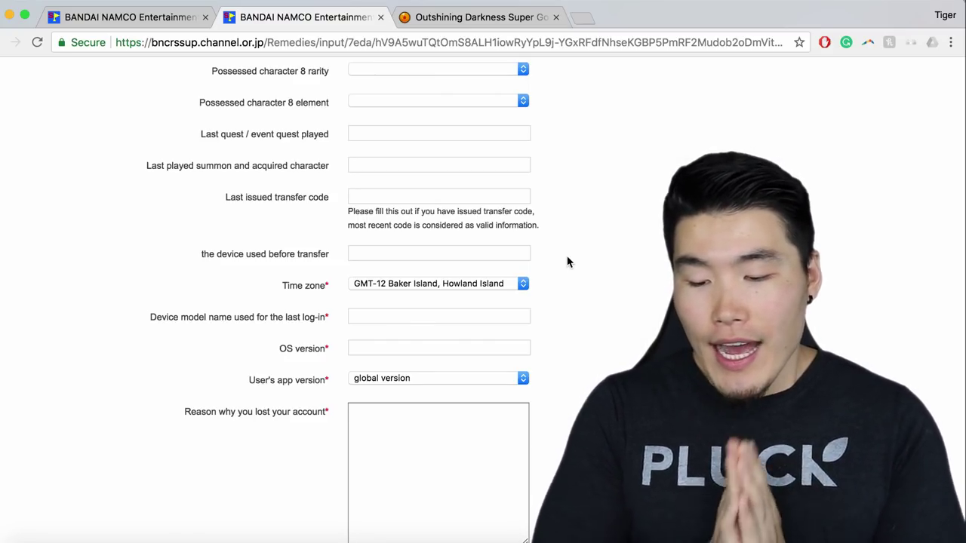
pyautogui.scroll(-1, 569, 262)
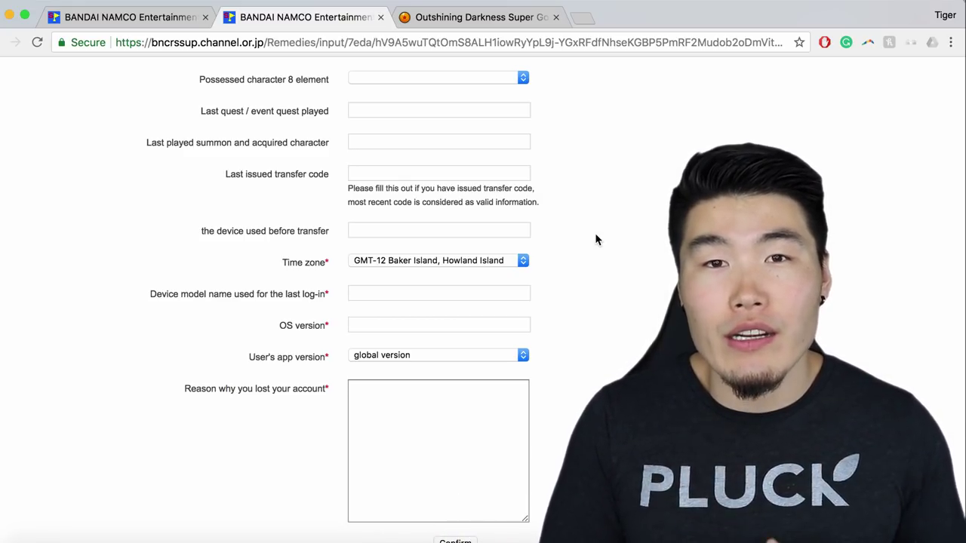
pyautogui.scroll(-2, 596, 240)
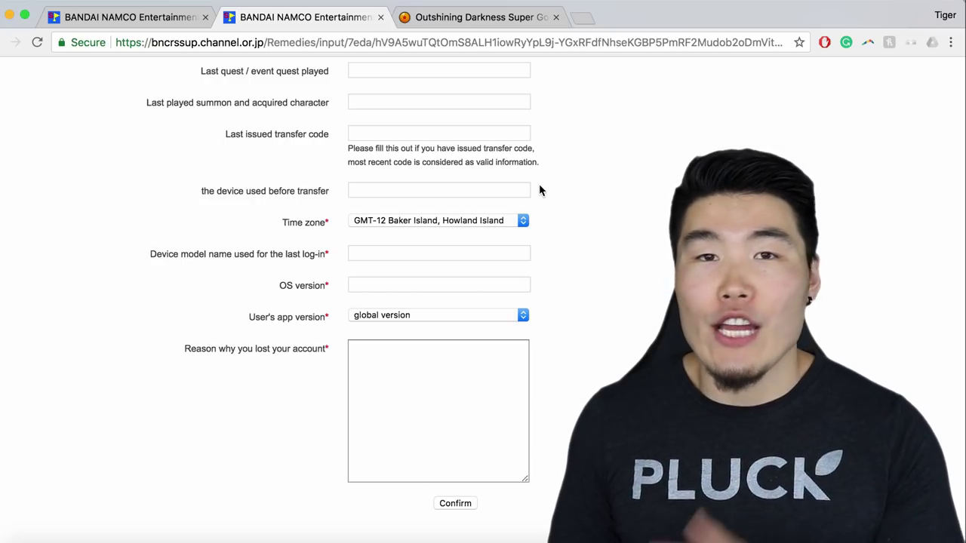
pyautogui.scroll(-3, 539, 190)
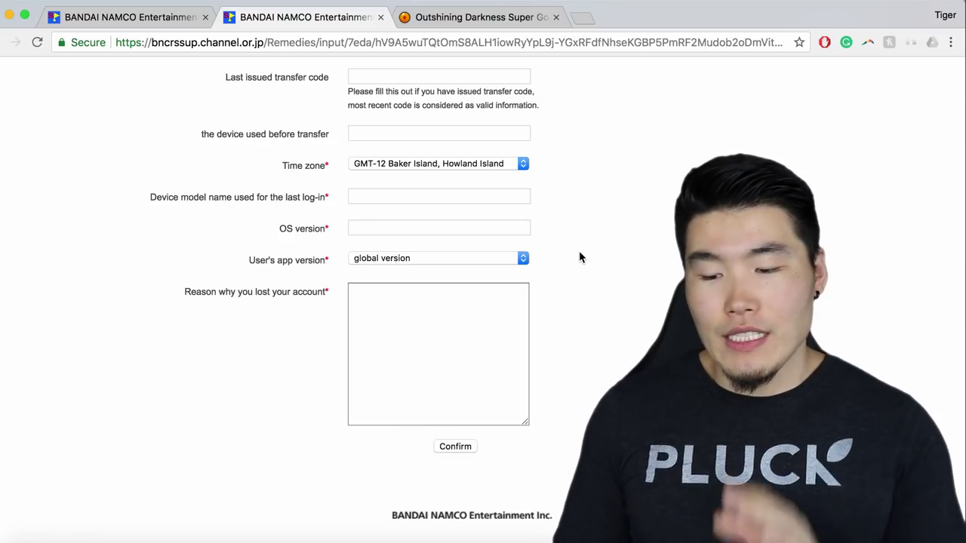
# Check the choices for the user's app version without changing the selection, and look back over the form from character 1 to the end
pyautogui.click(523, 260)
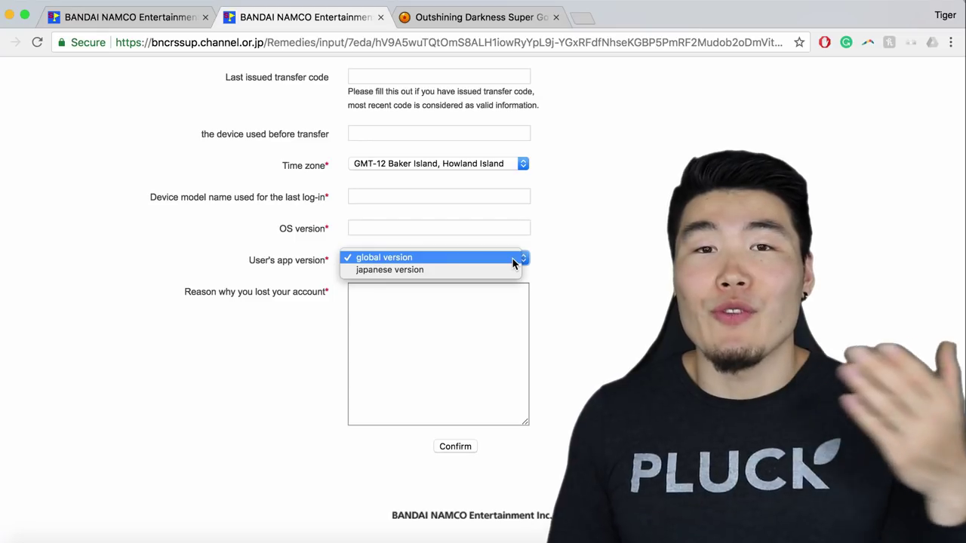
pyautogui.click(574, 257)
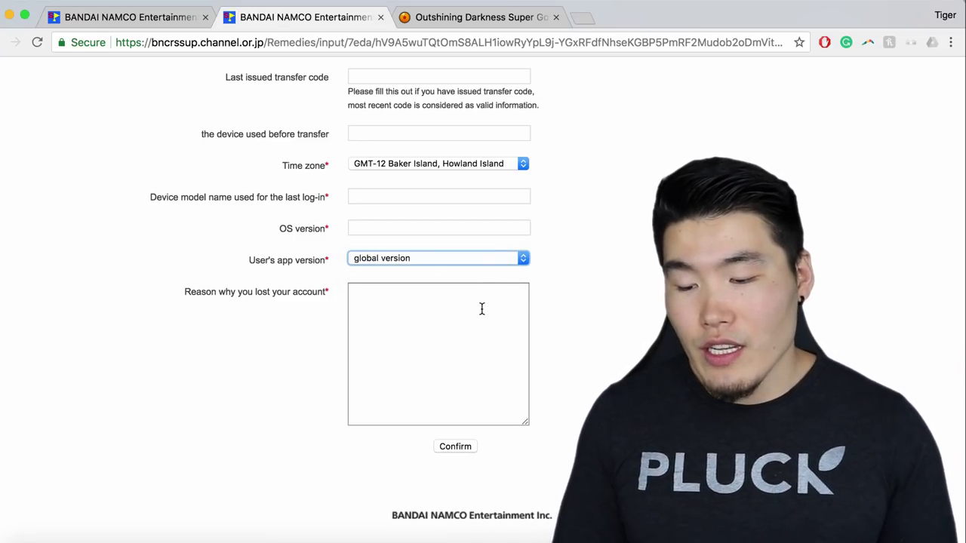
pyautogui.click(597, 302)
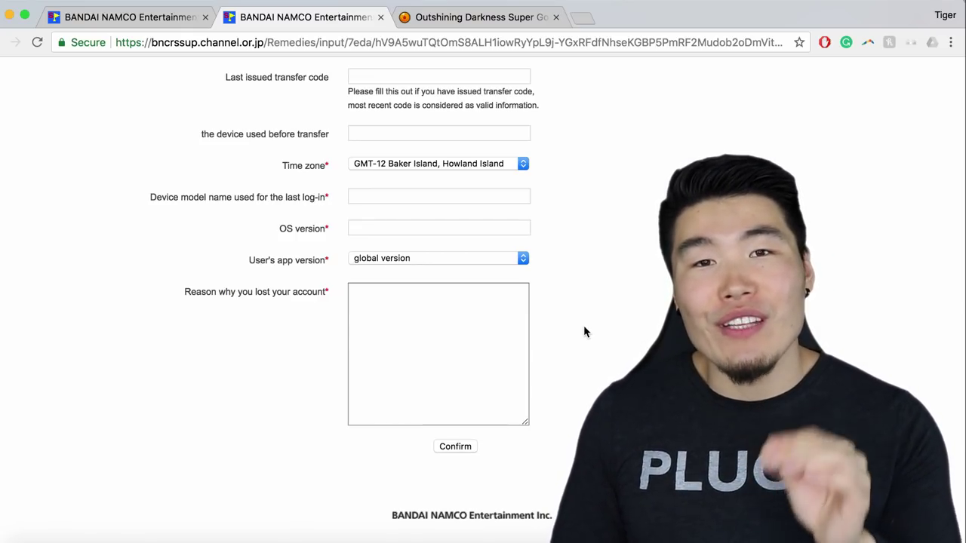
pyautogui.scroll(15, 584, 331)
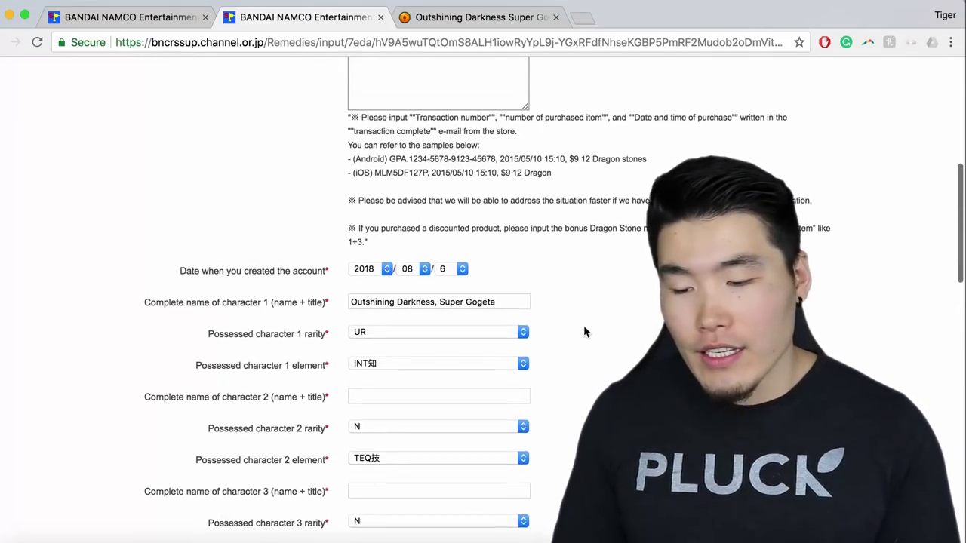
pyautogui.scroll(-15, 583, 330)
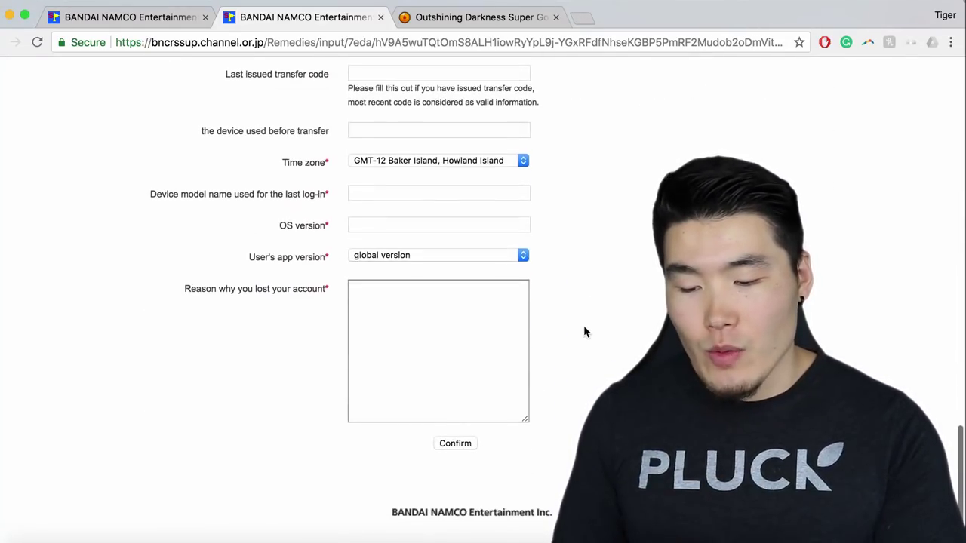